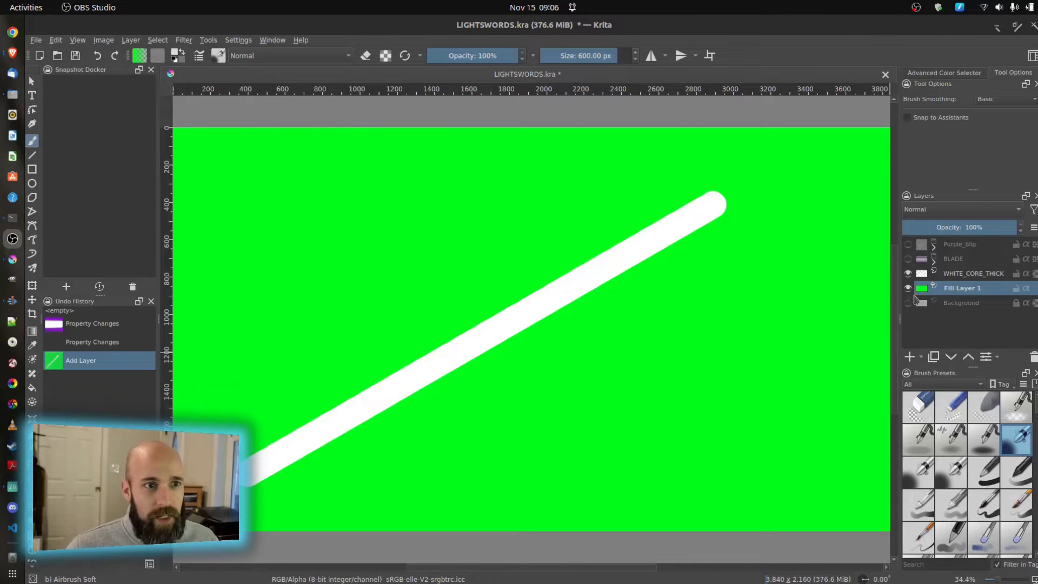
In Krita, hide Fill Layer 1 and WHITE_CORE_THICK, and show the BLADE layer
click(908, 288)
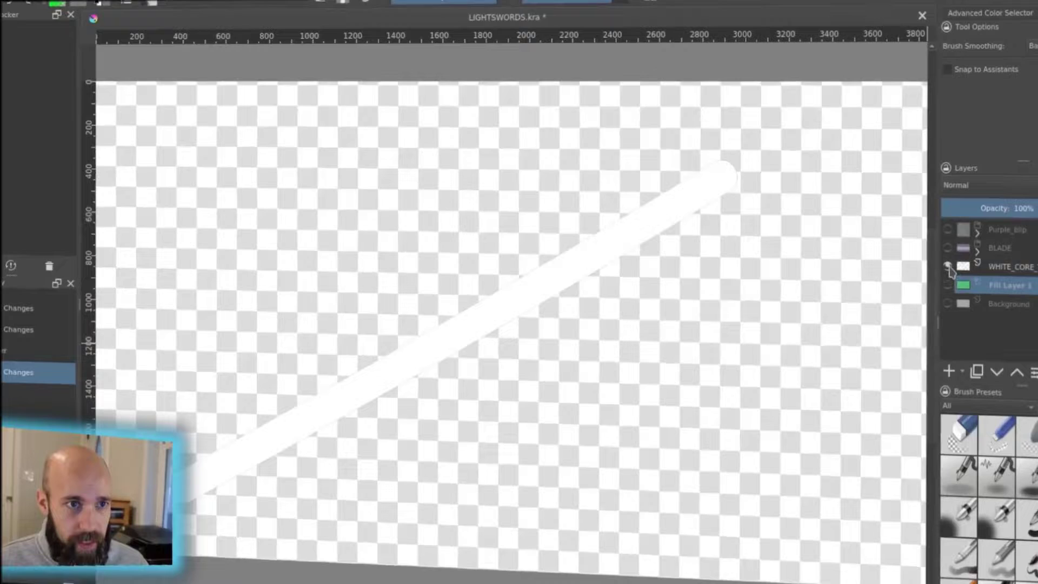
click(908, 273)
click(962, 242)
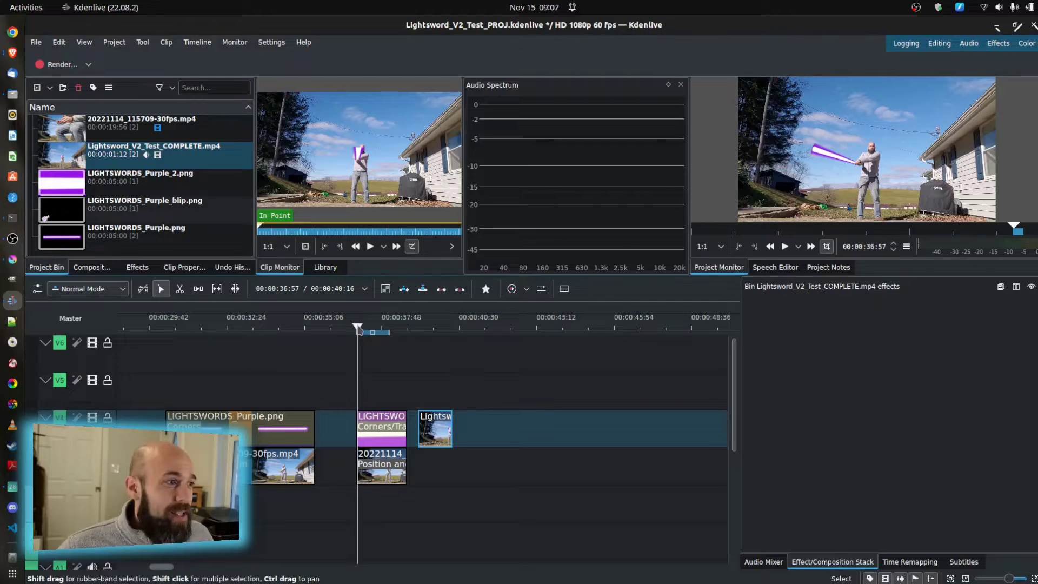
Scrub back and select the LIGHTSWORDS_Purple_2.png clip to see its keyframed Corners effect
drag(359, 328, 355, 327)
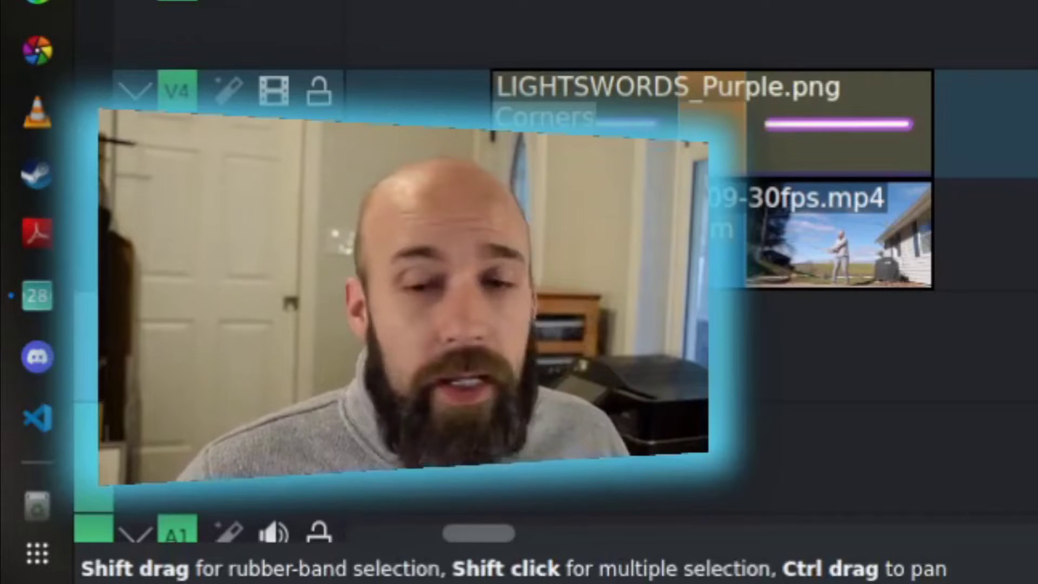
click(361, 332)
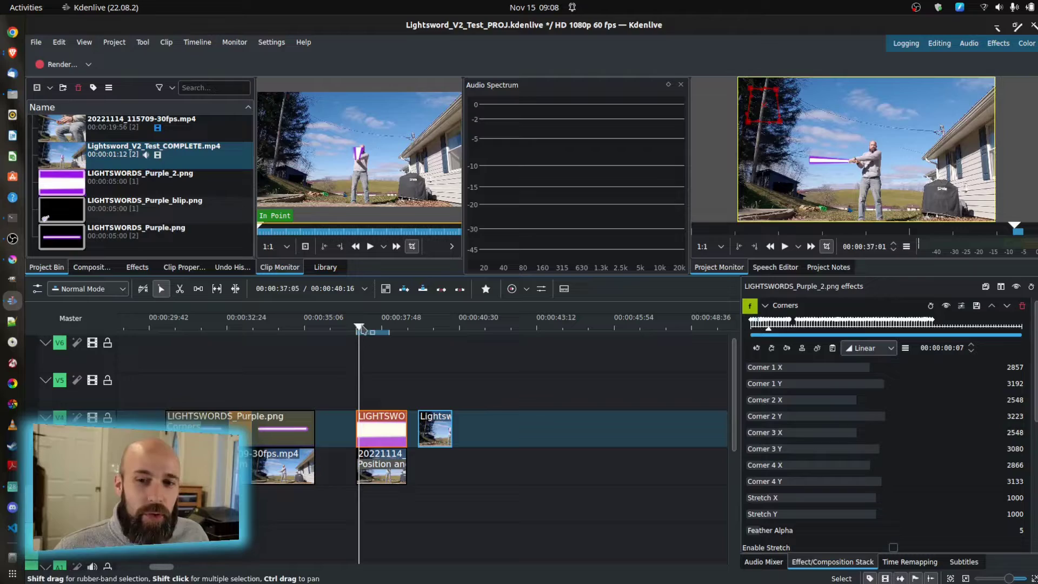
drag(360, 331, 362, 332)
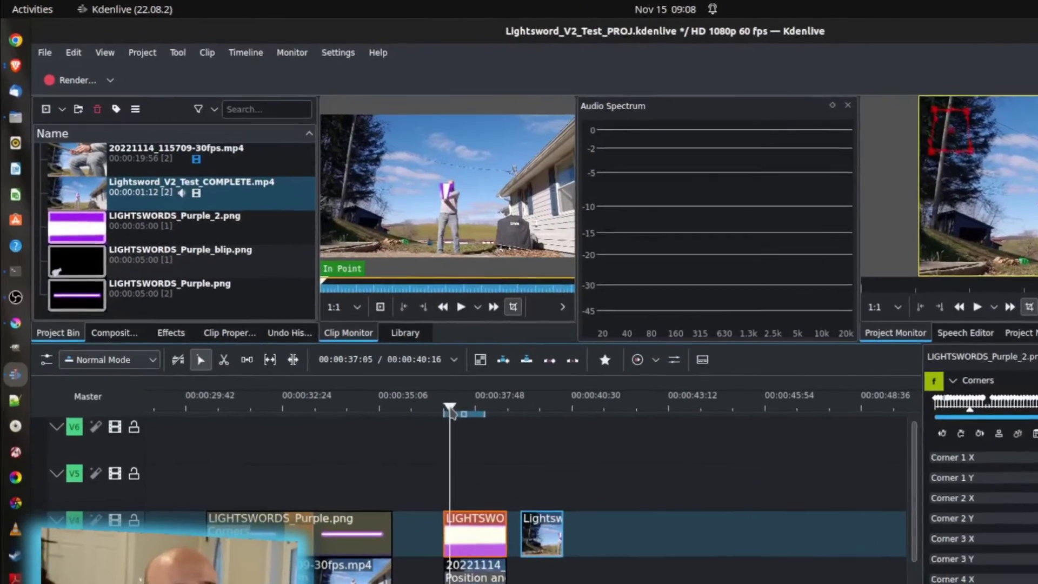
drag(450, 411, 453, 412)
drag(565, 516, 564, 517)
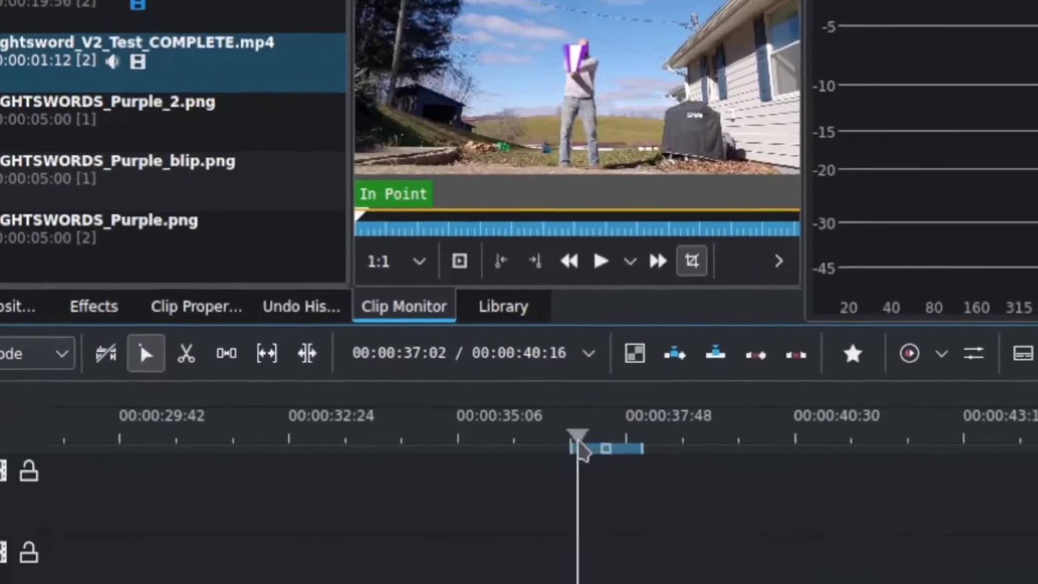
drag(745, 583, 742, 583)
drag(478, 298, 476, 298)
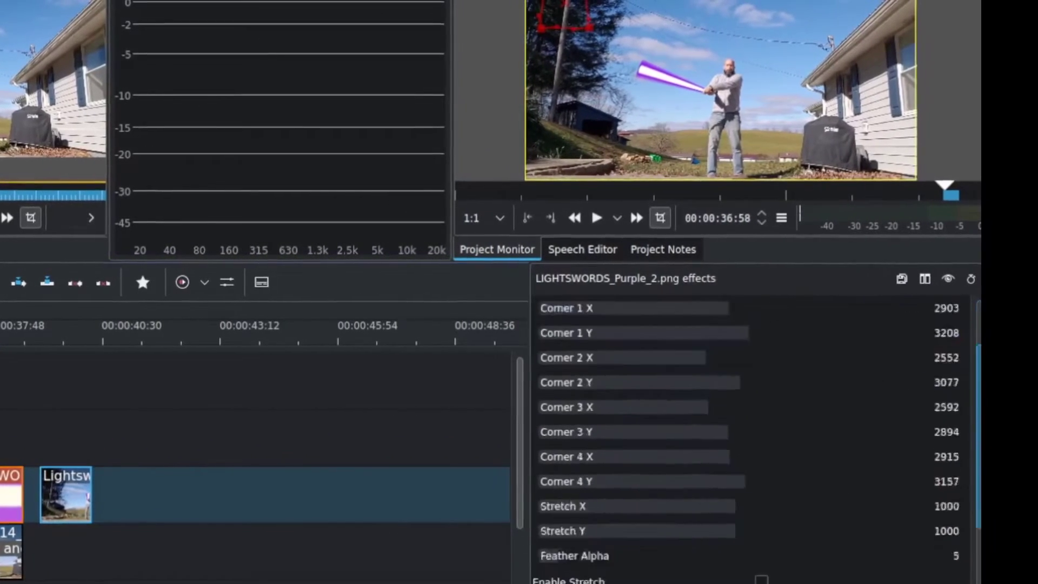
scroll(601, 489, down, 5)
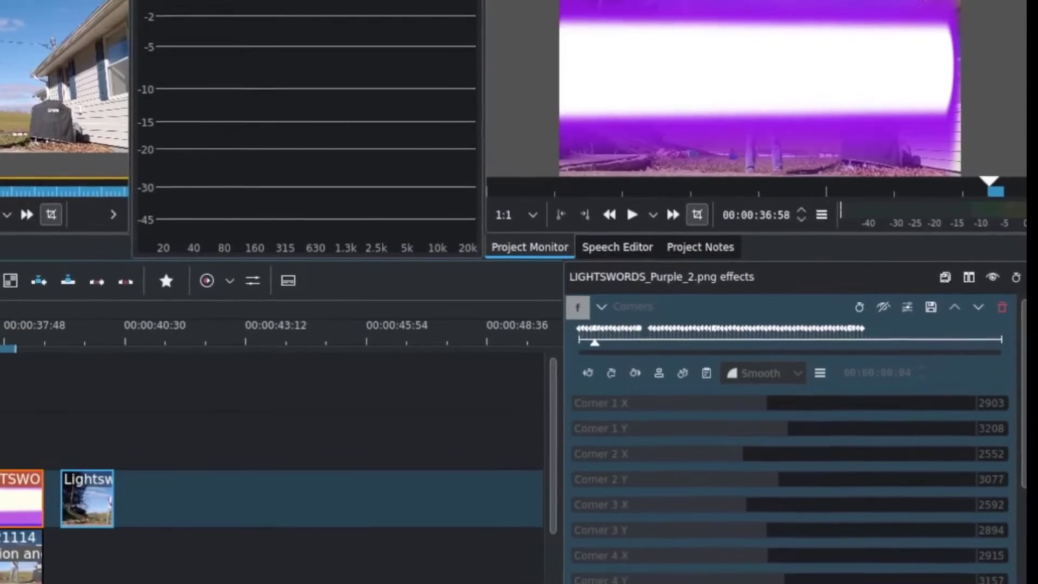
Scrub the timeline, re-enable the Corners effect, and go to its first keyframe
drag(3, 348, 15, 349)
mouse_move(20, 422)
mouse_down()
mouse_move(37, 425)
mouse_move(1, 422)
mouse_up()
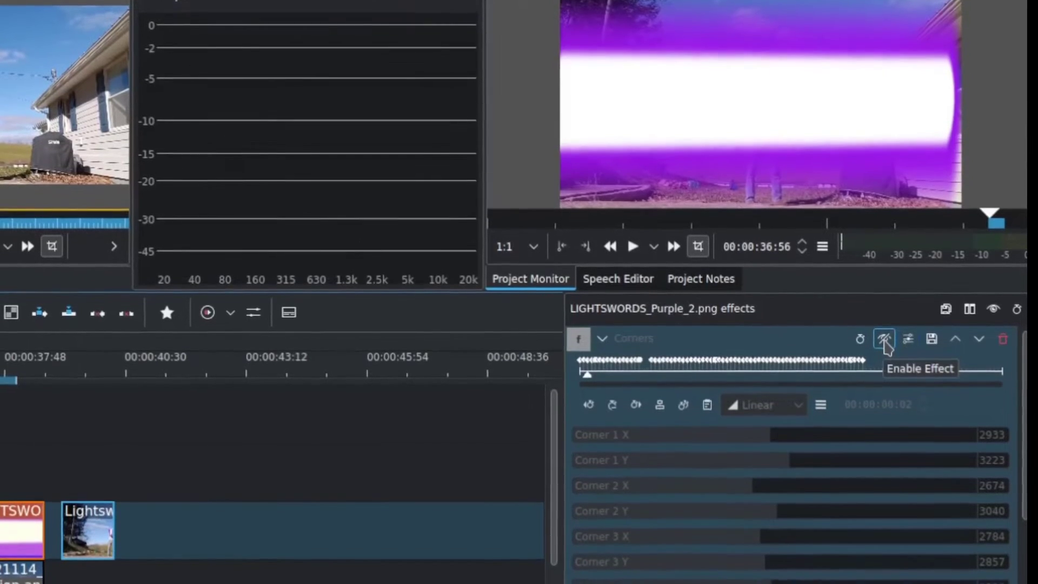
click(886, 355)
click(582, 367)
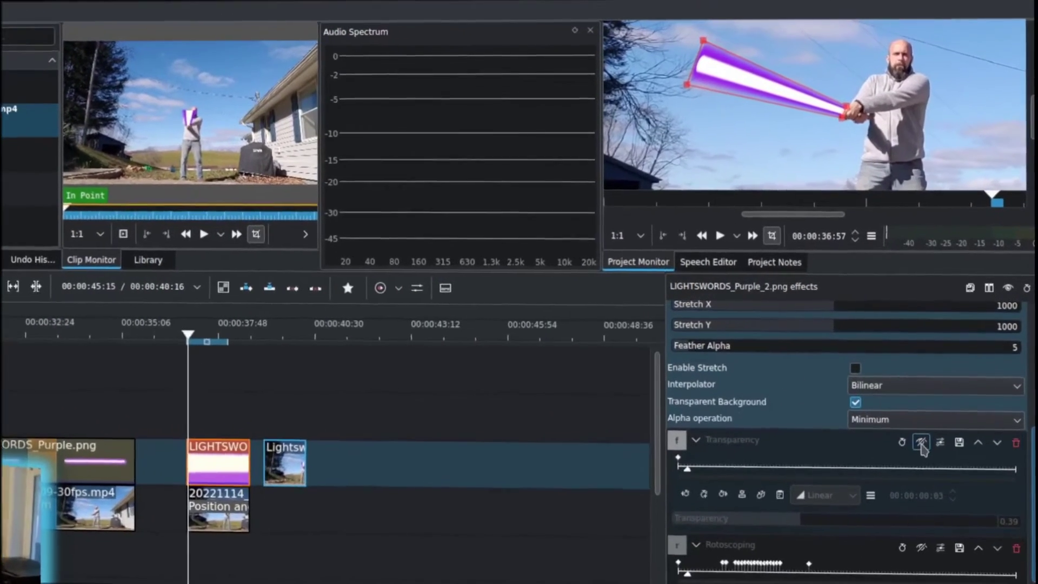
Re-enable the Transparency effect so the blade shows at 0.39 opacity
click(921, 443)
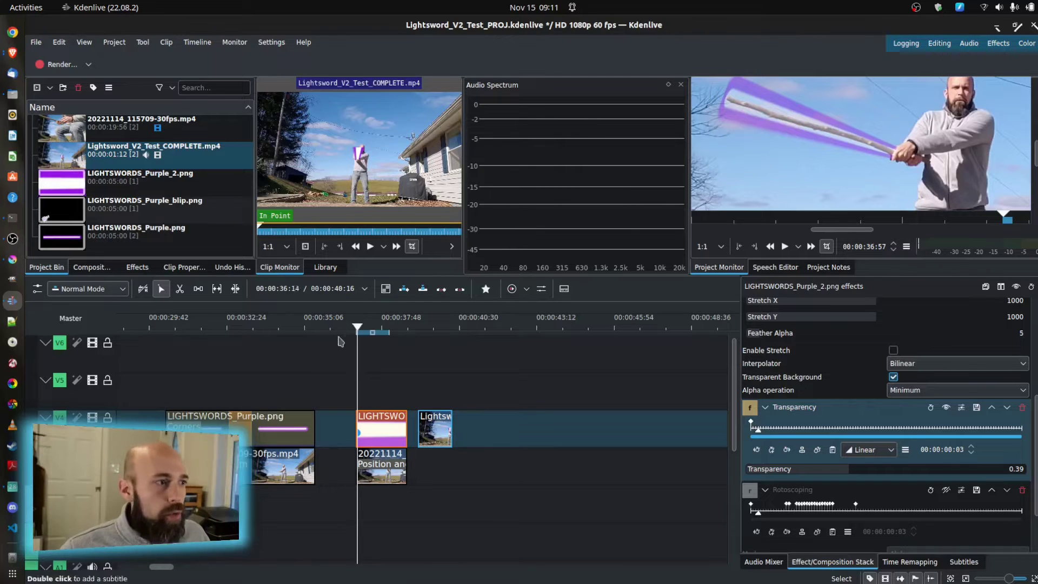
Step back and forth frame by frame comparing the blade placement, ending at 37:03
key(Left)
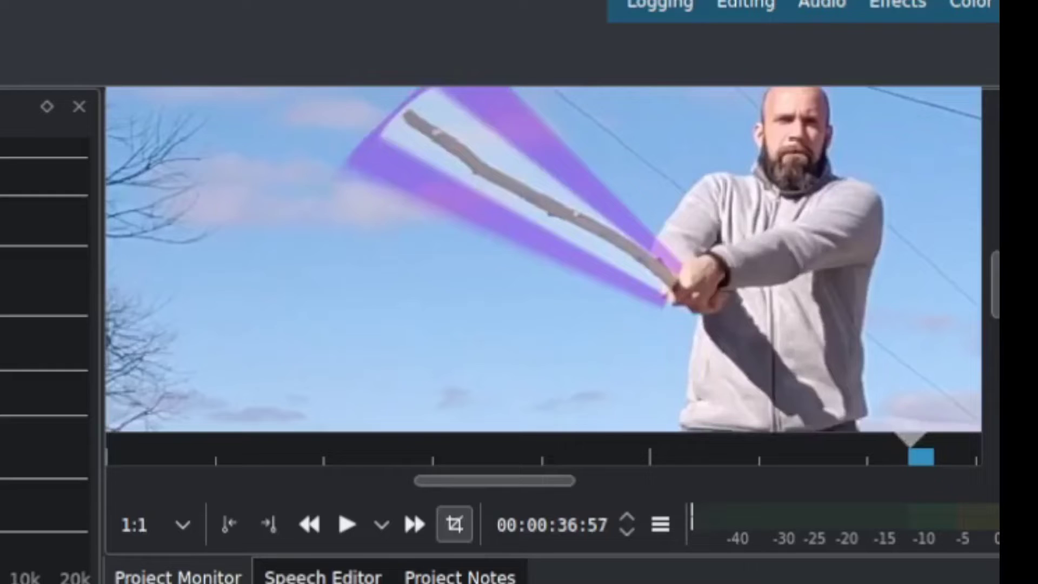
key(Right)
key(Left)
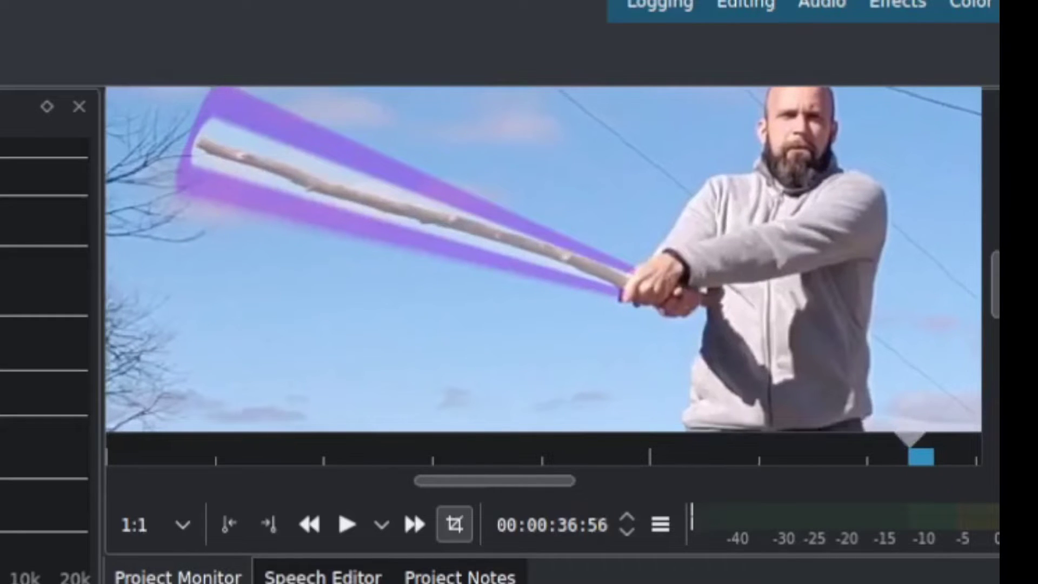
key(Left)
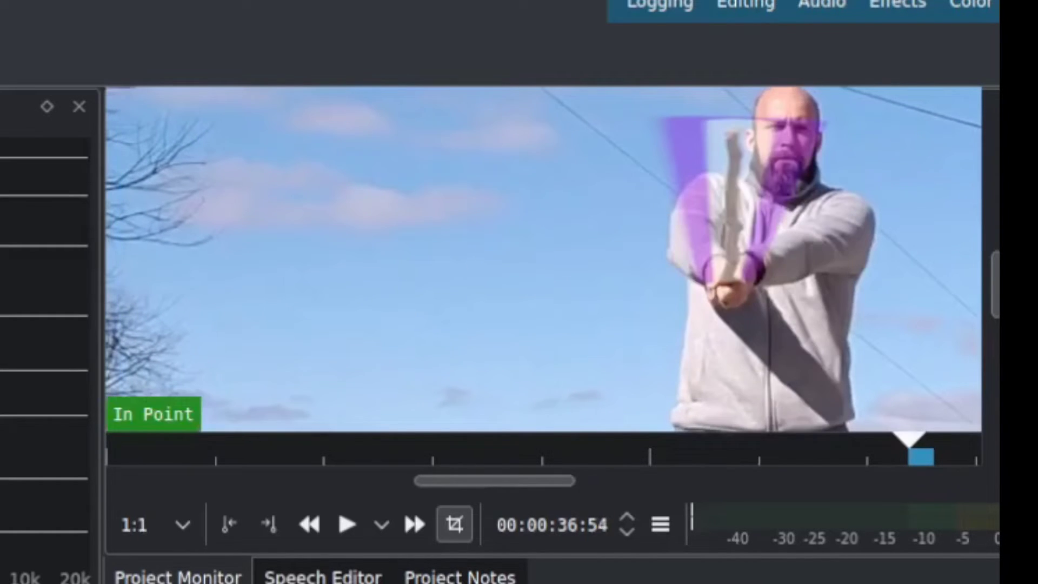
key(Right)
key(Right)
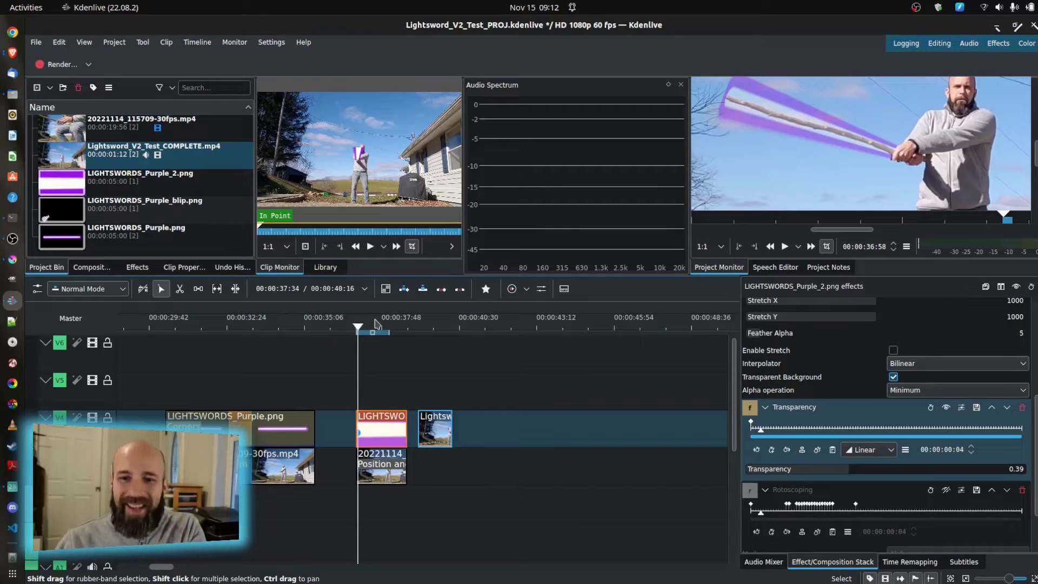
key(Left)
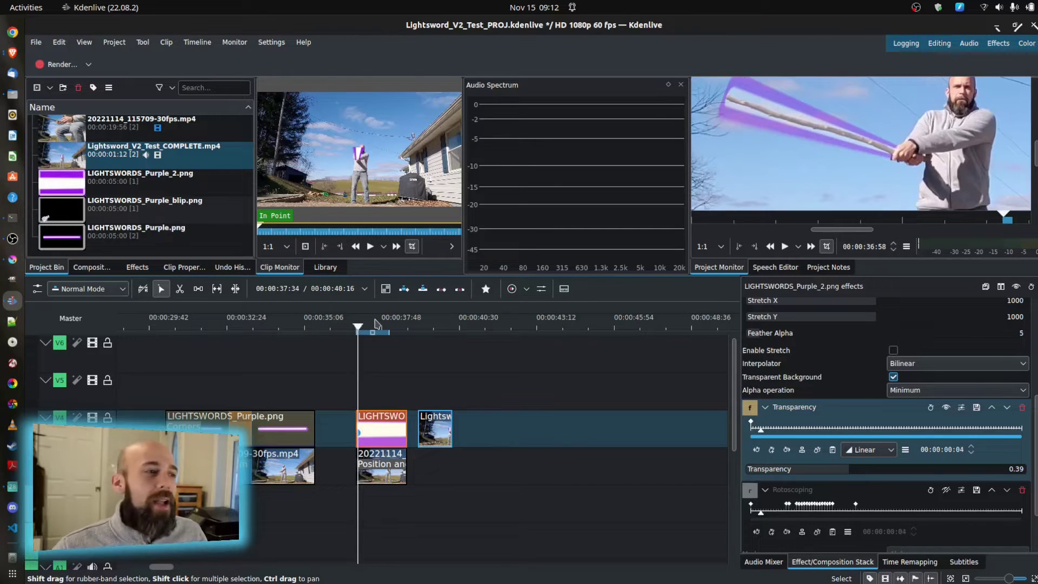
key(Right)
key(Right)
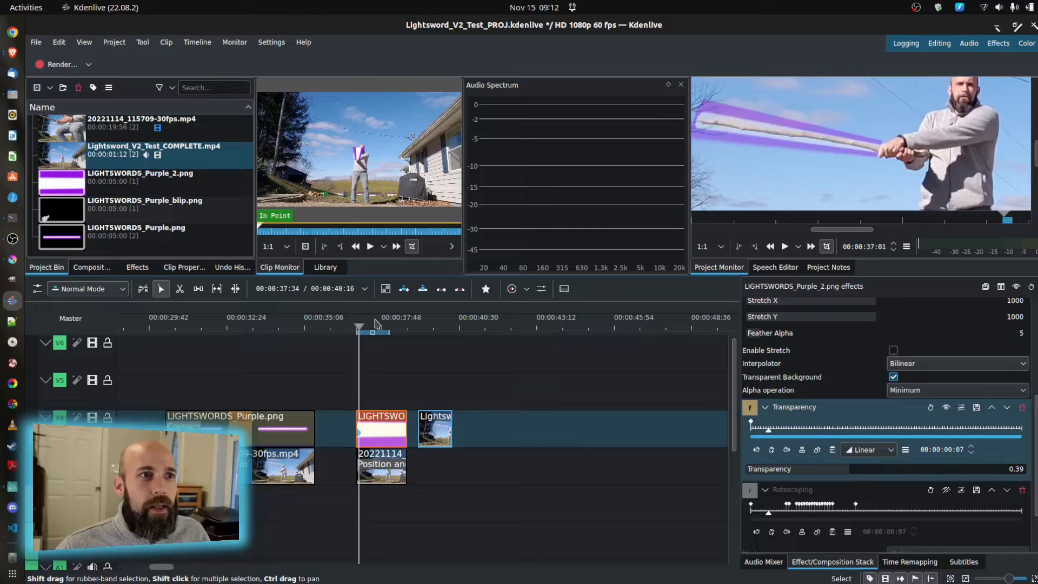
key(Right)
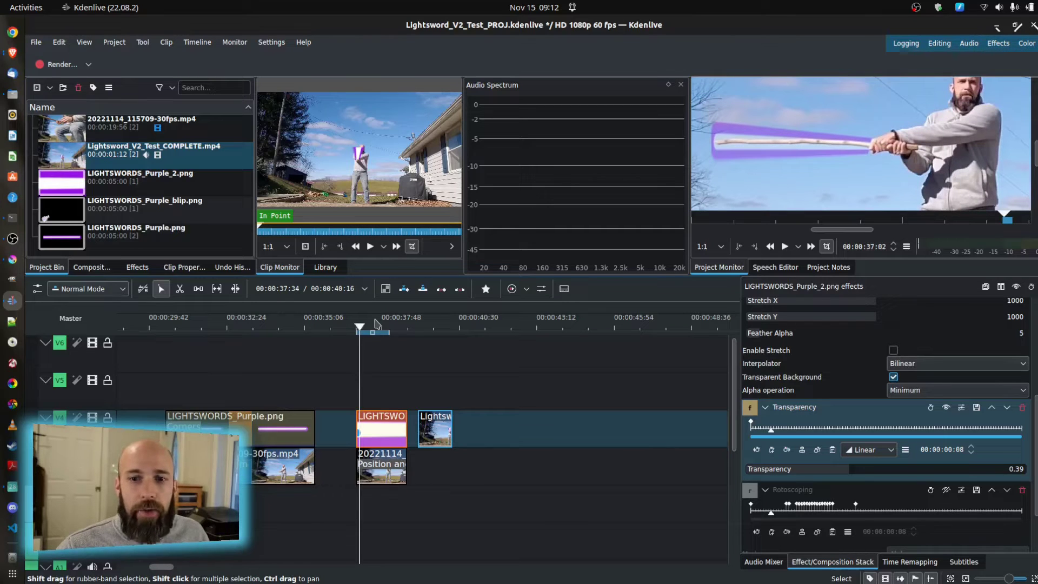
key(Left)
key(Left)
key(Right)
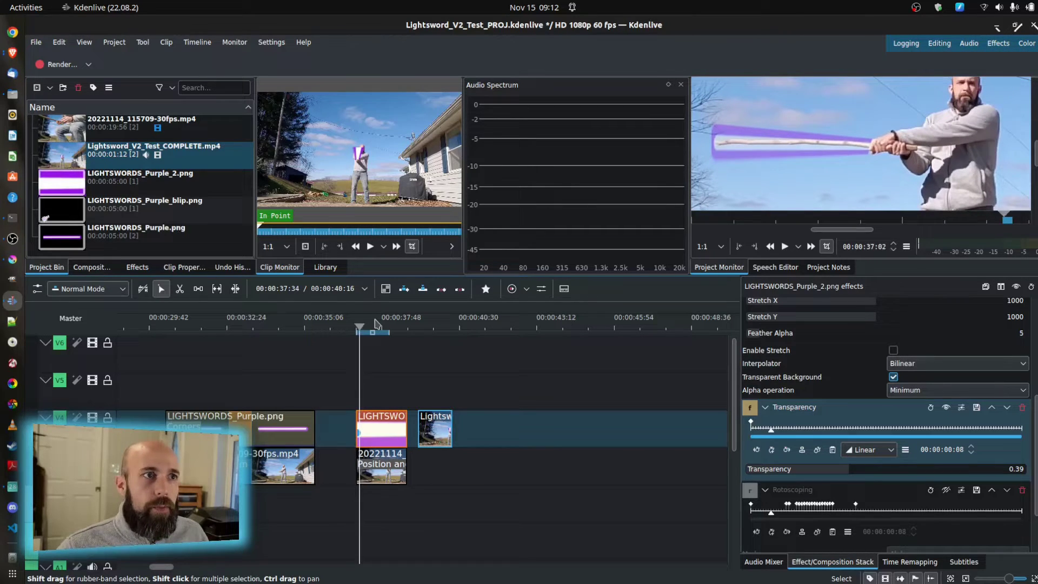
key(Left)
key(Right)
key(Left)
key(Right)
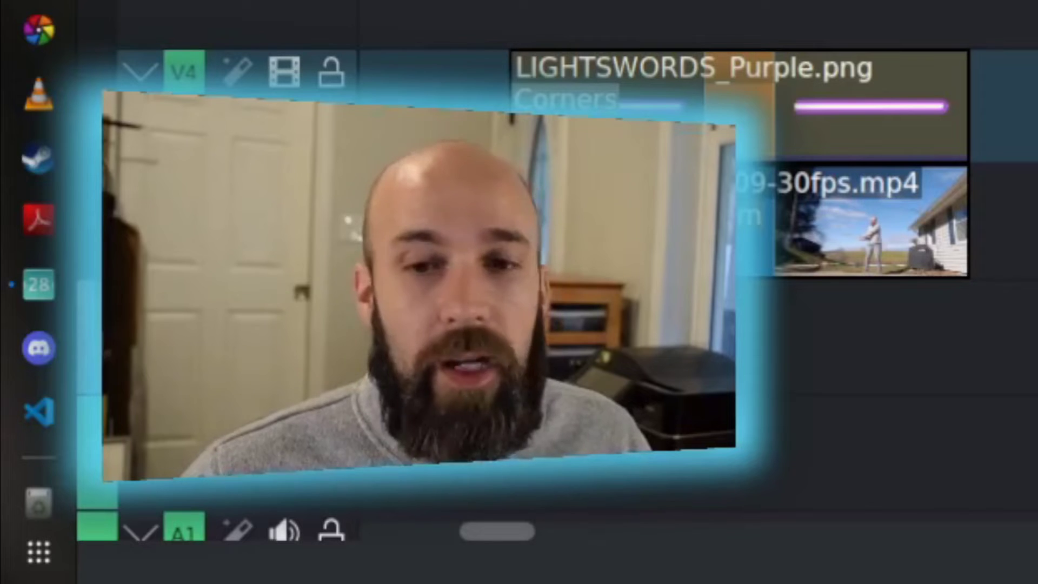
key(Right)
key(Right)
Disable the Transparency effect so the purple sword appears fully opaque
scroll(1035, 349, up, 5)
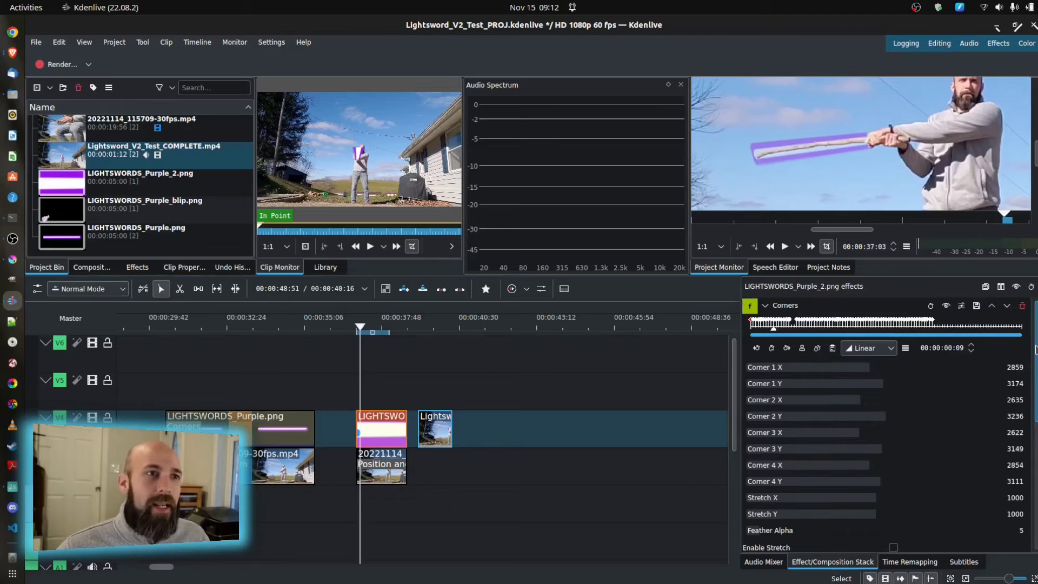
drag(1035, 349, 1035, 416)
click(946, 464)
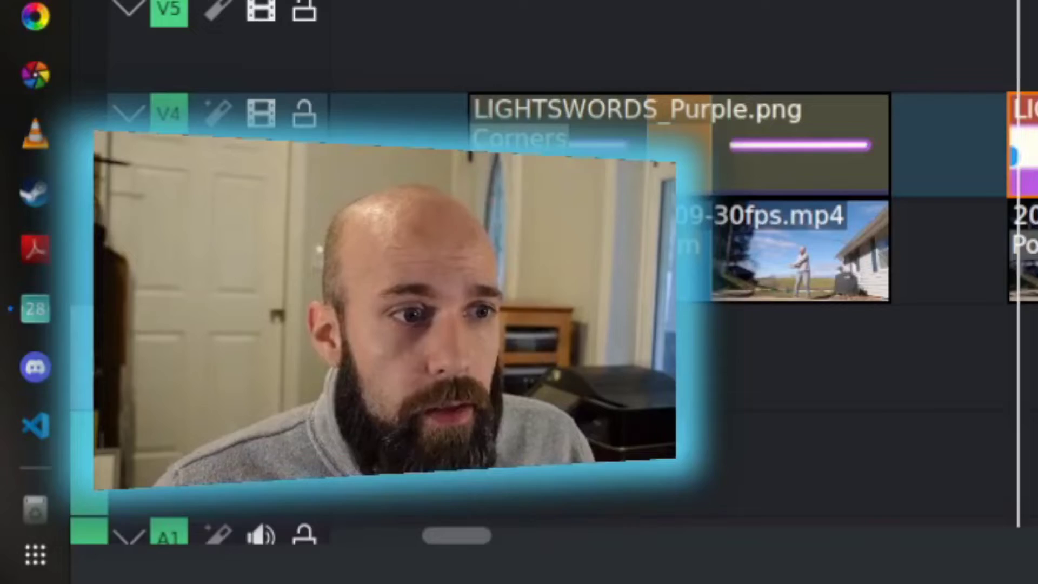
Move to frame 00:00:37:15 and zoom the Project Monitor in on the man's head
scroll(923, 432, down, 5)
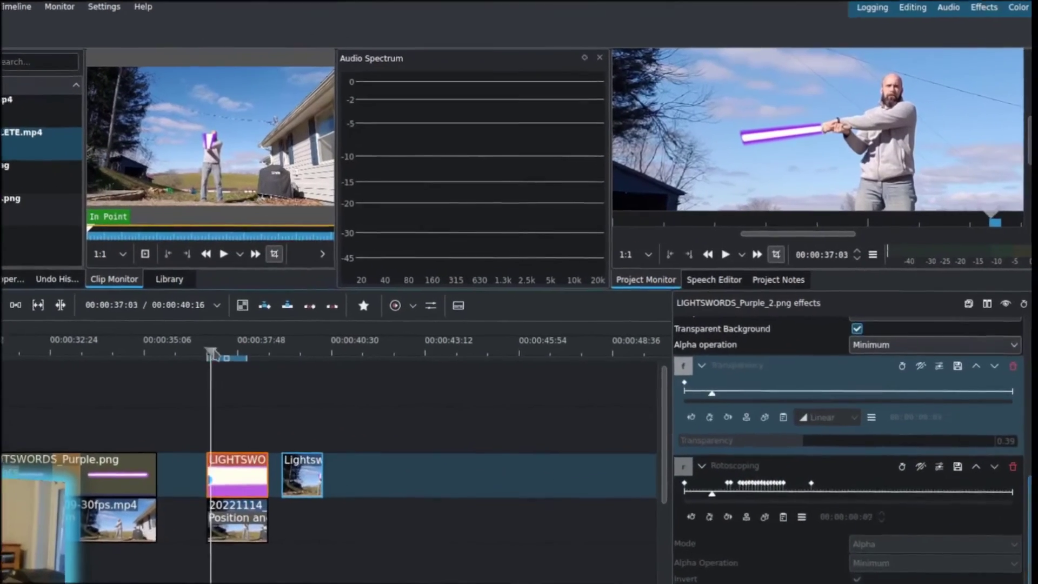
click(368, 329)
drag(157, 367, 157, 366)
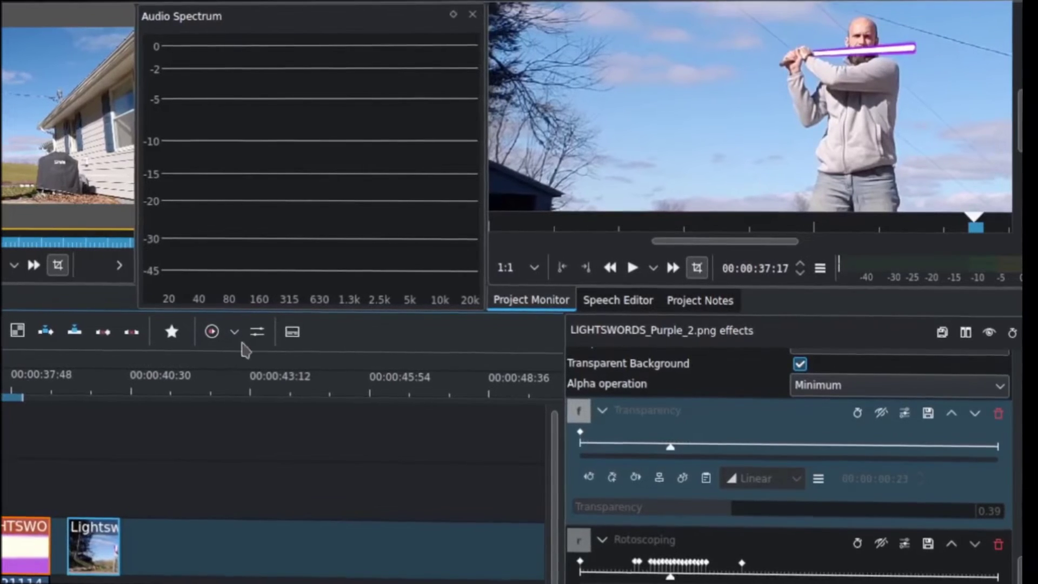
scroll(875, 66, up, 3)
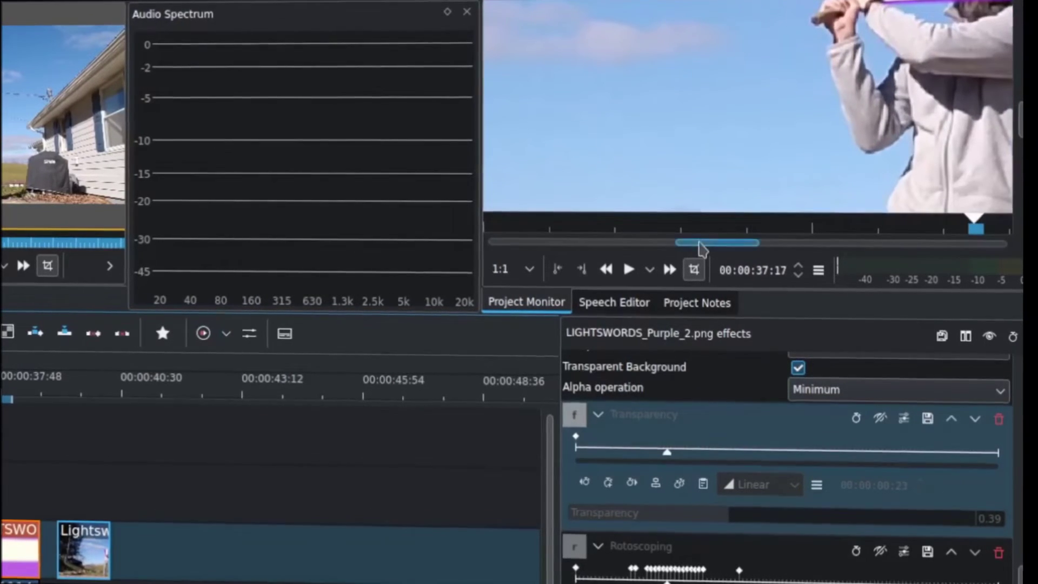
drag(702, 249, 742, 249)
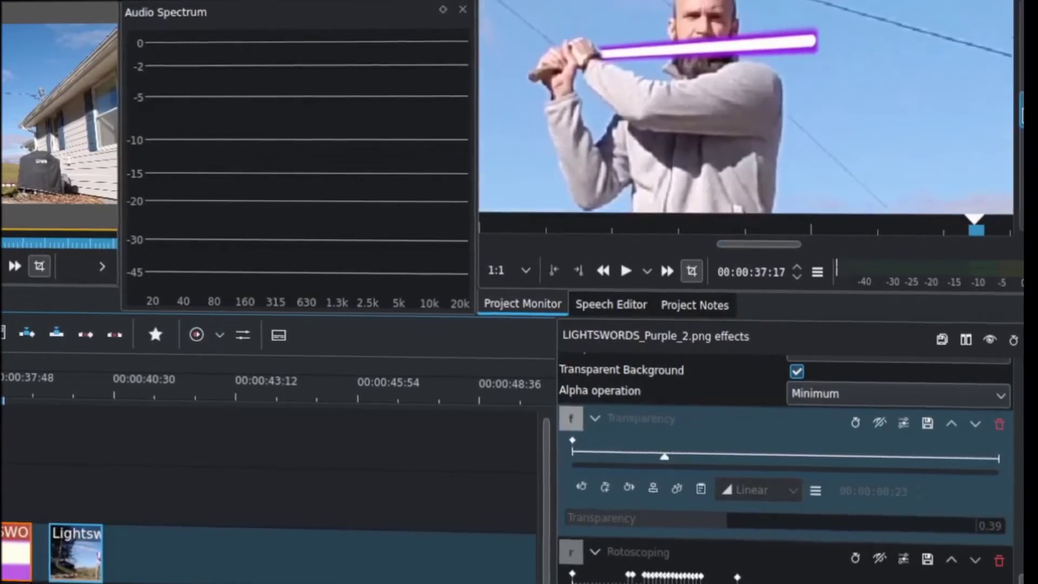
scroll(710, 106, up, 3)
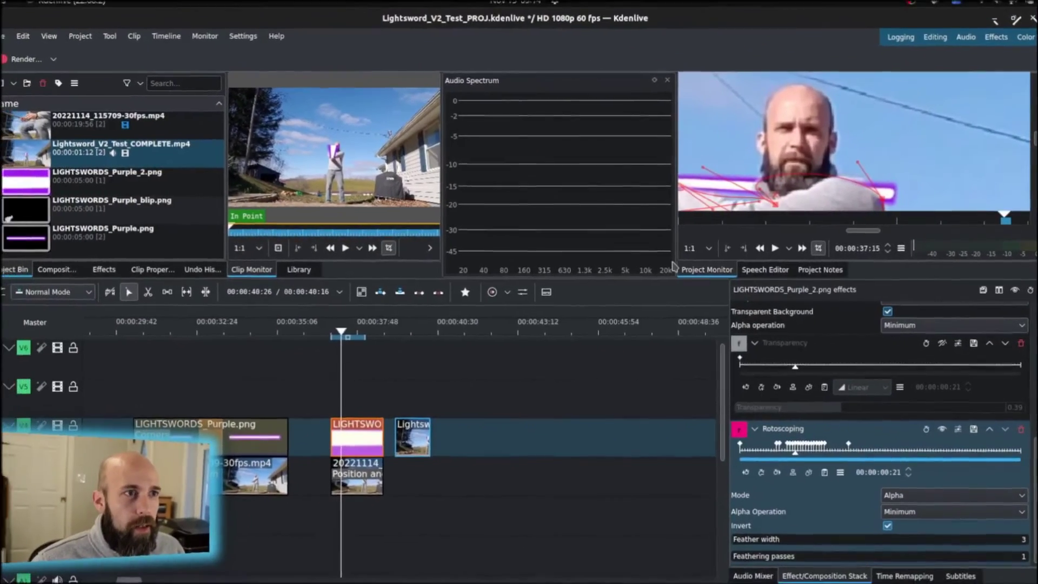
Advance two frames to keep the rotoscoping shape around the head through 00:00:37:23
key(Right)
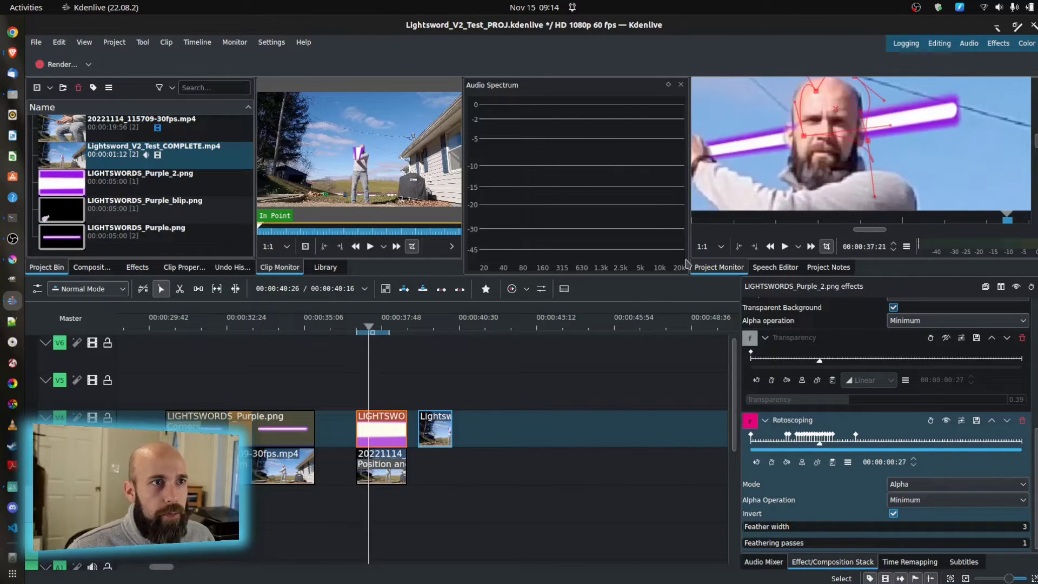
key(Right)
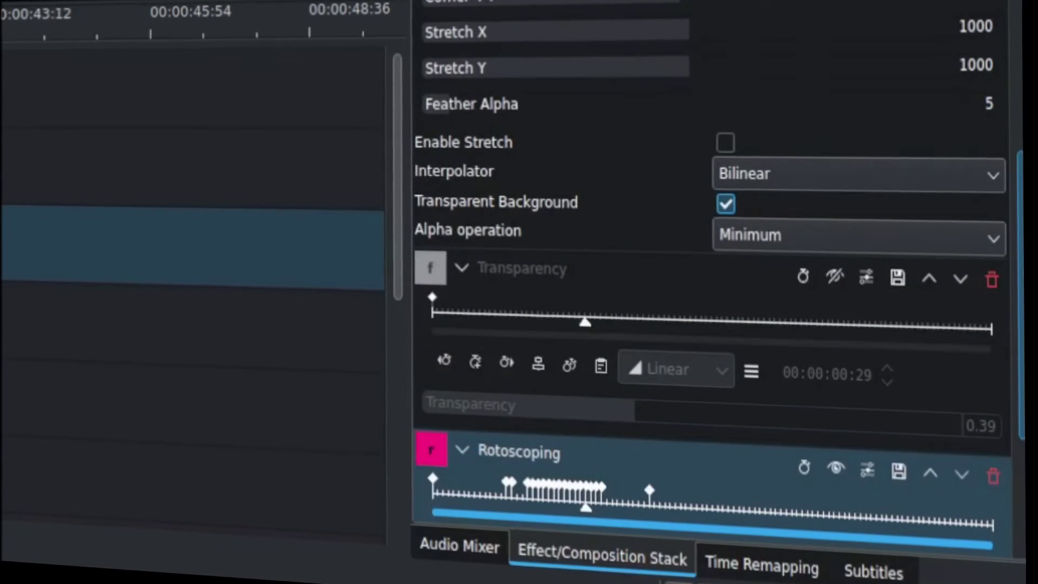
scroll(922, 540, down, 8)
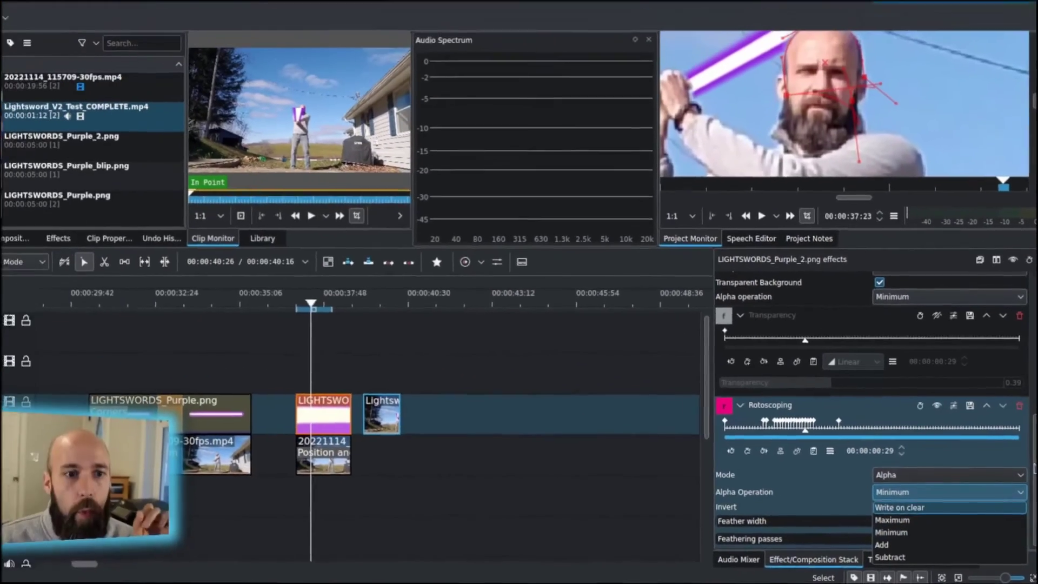
key(Escape)
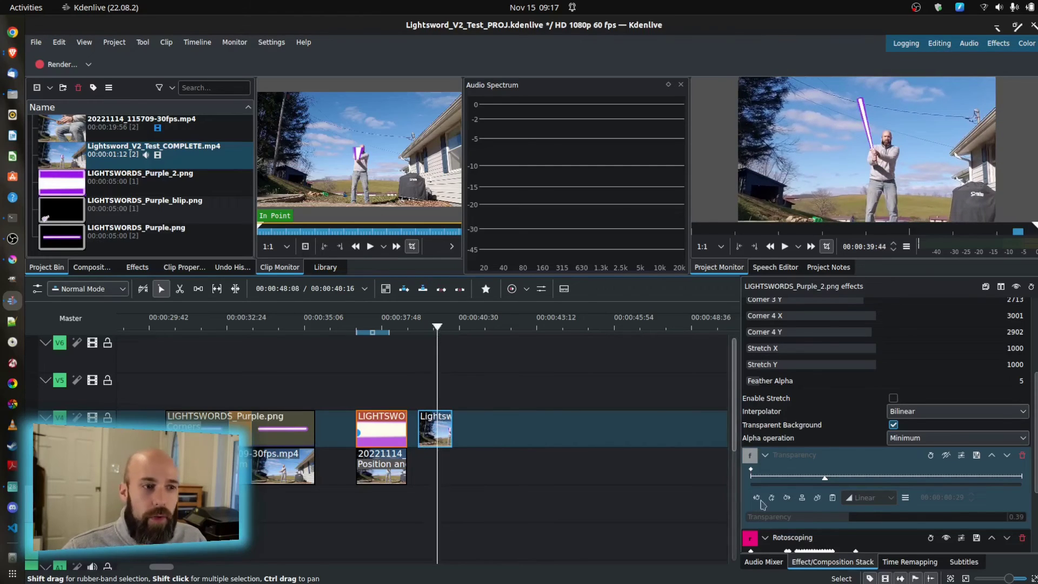
scroll(833, 490, down, 3)
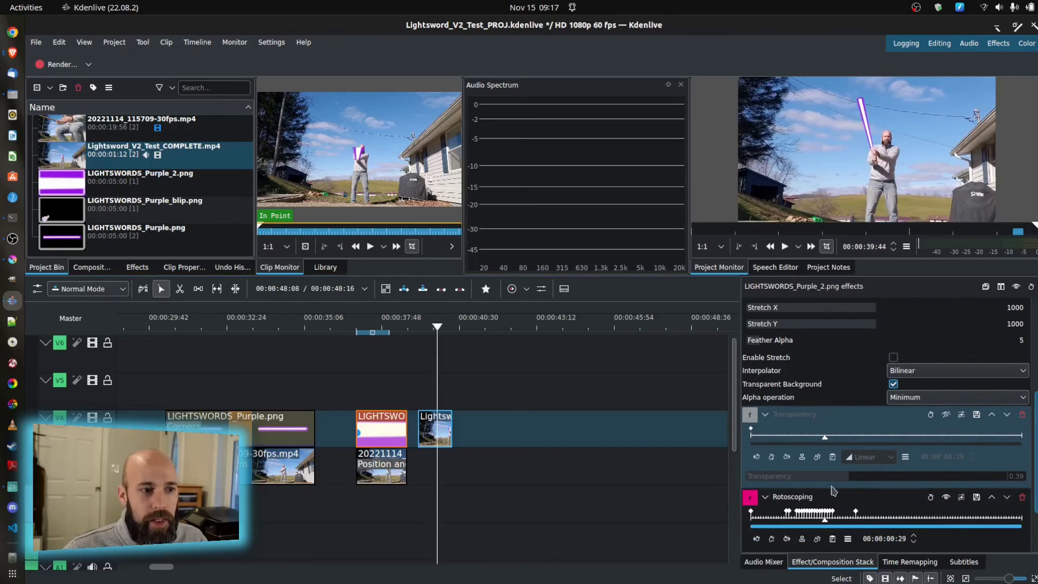